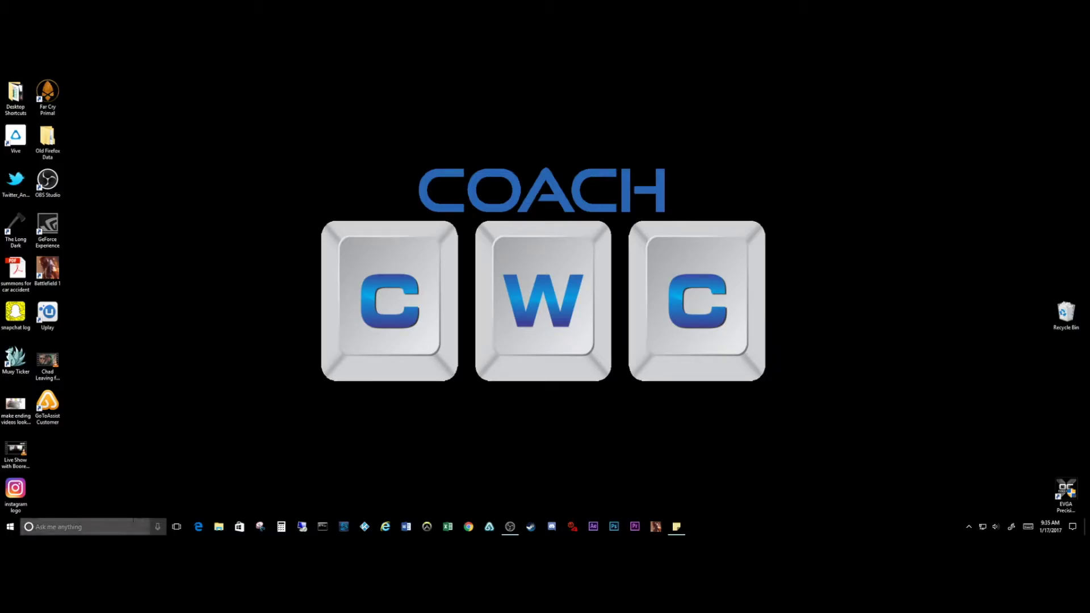
Launch System Configuration by searching for msconfig.
left_click(113, 527)
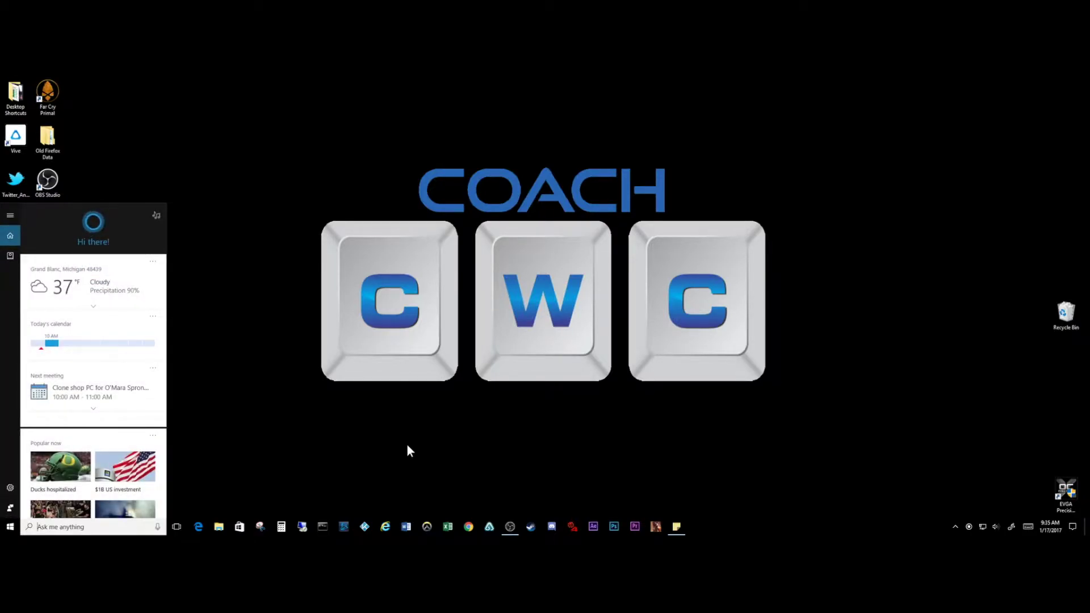
type("m")
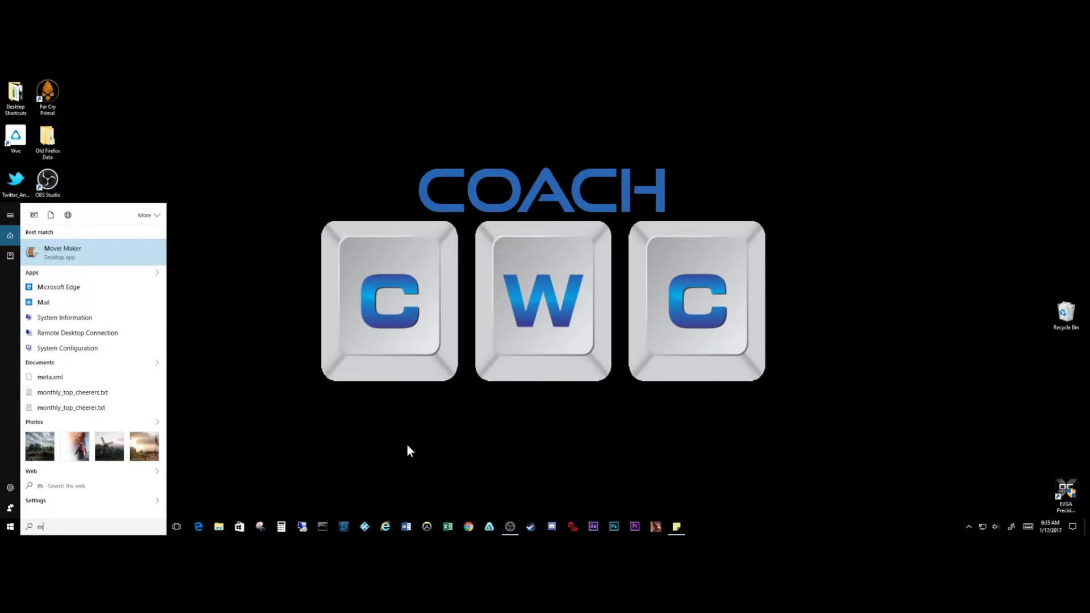
type("sconfig")
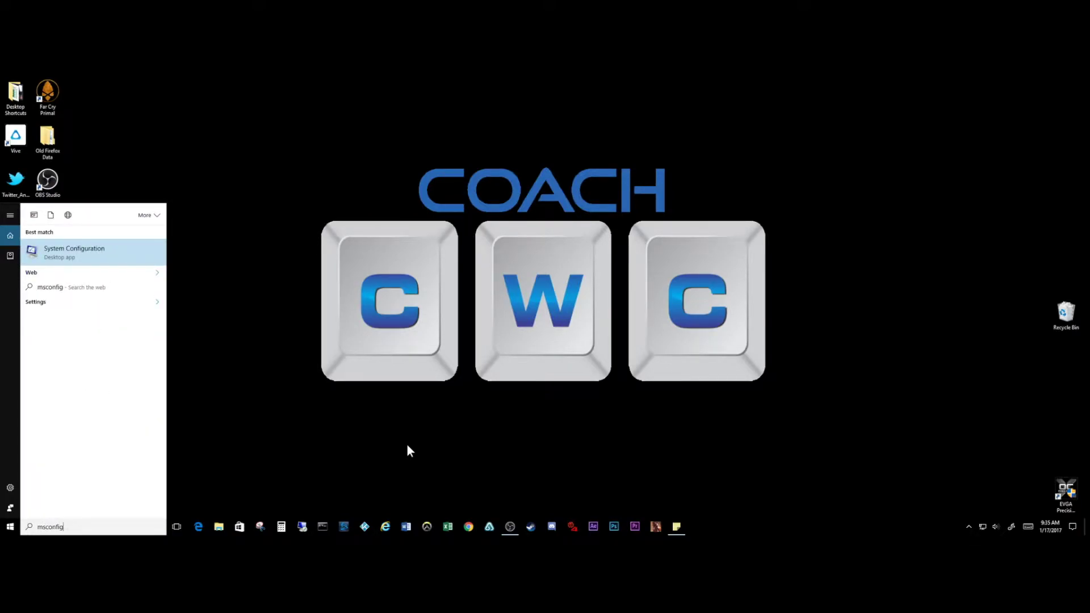
key("Return")
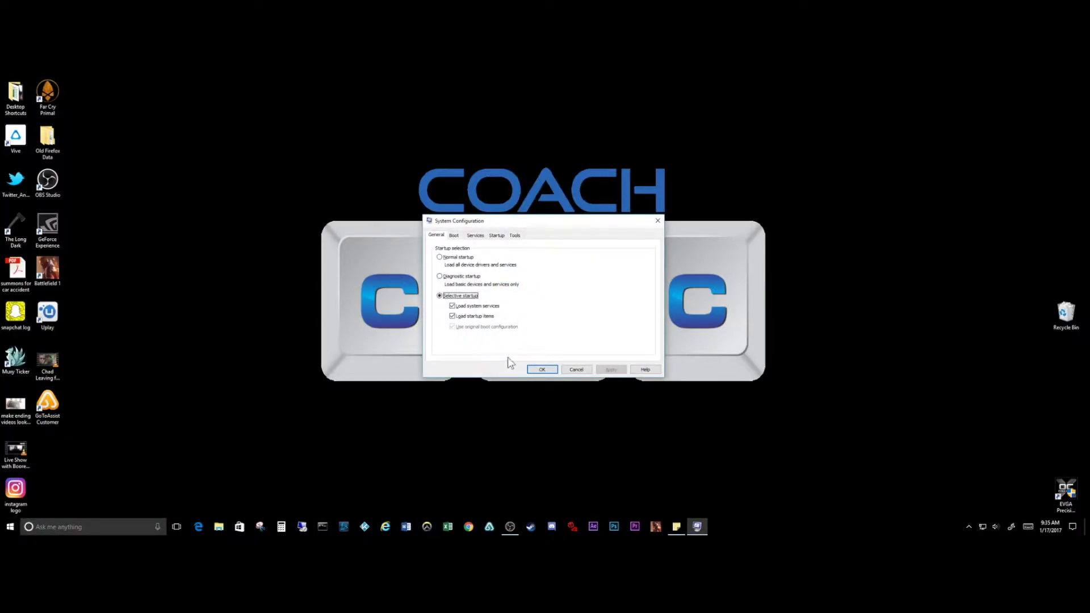
Look over the Boot, Services and Startup tabs, then bring up Task Manager's startup list.
left_click(455, 235)
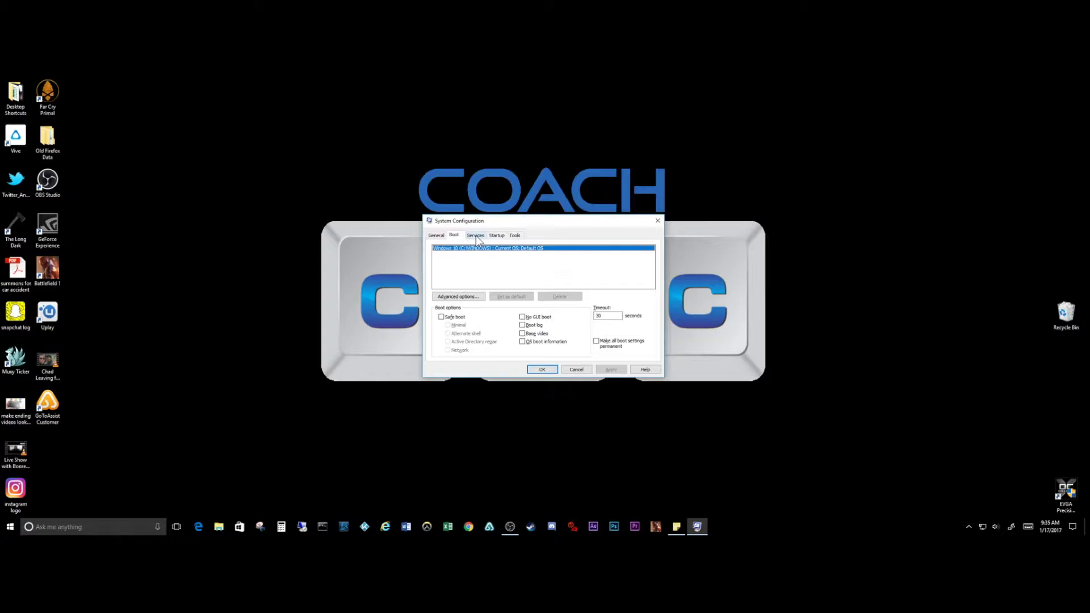
left_click(476, 236)
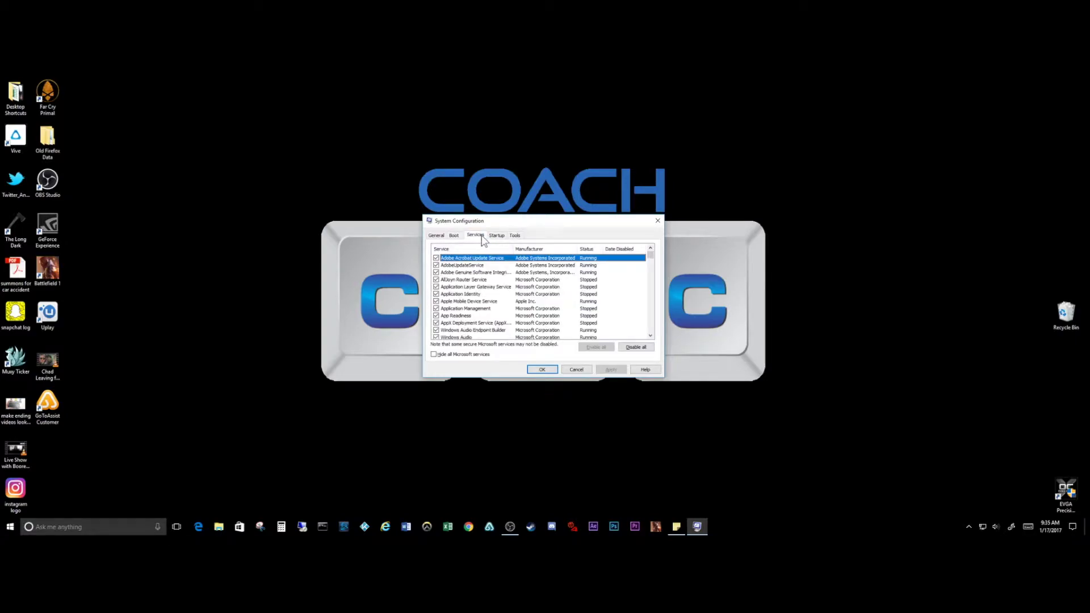
left_click(496, 235)
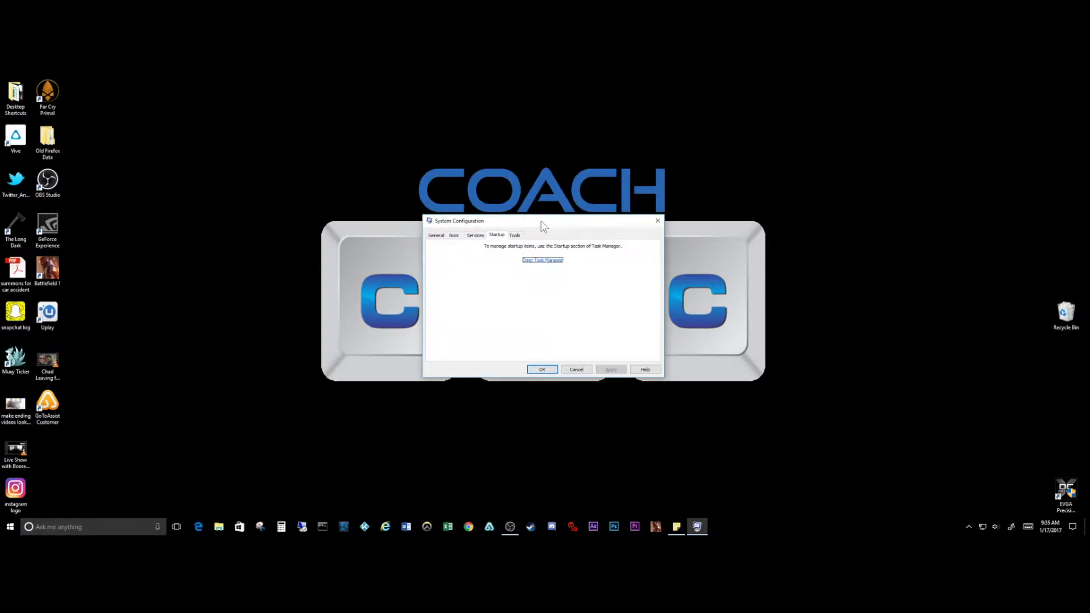
left_click(540, 262)
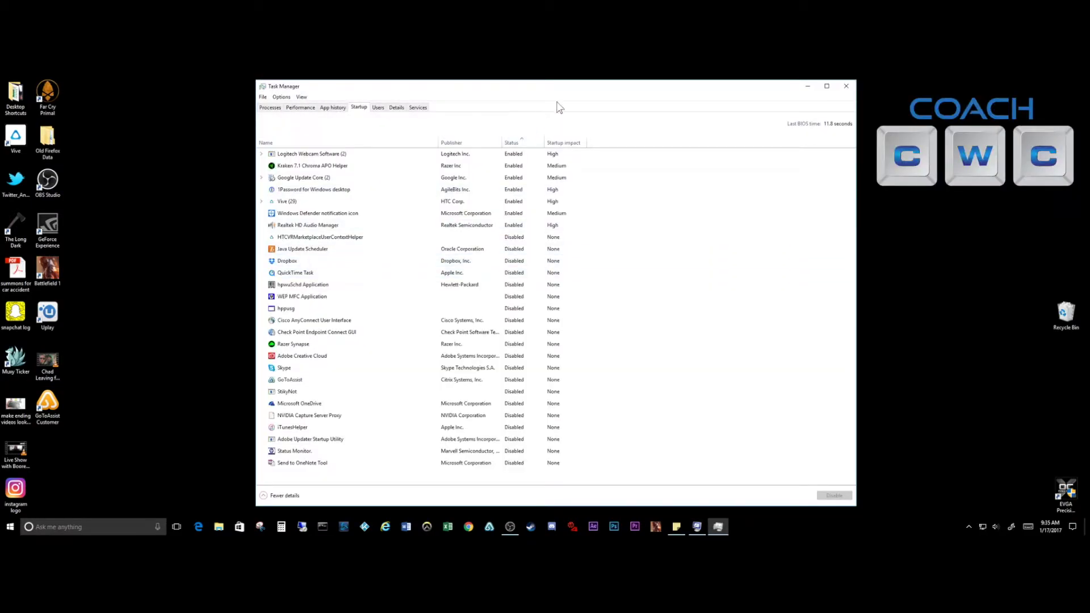
Inspect the Kraken, hppusg and Skype items, and toggle Adobe Creative Cloud on then back to Disabled.
left_click(406, 166)
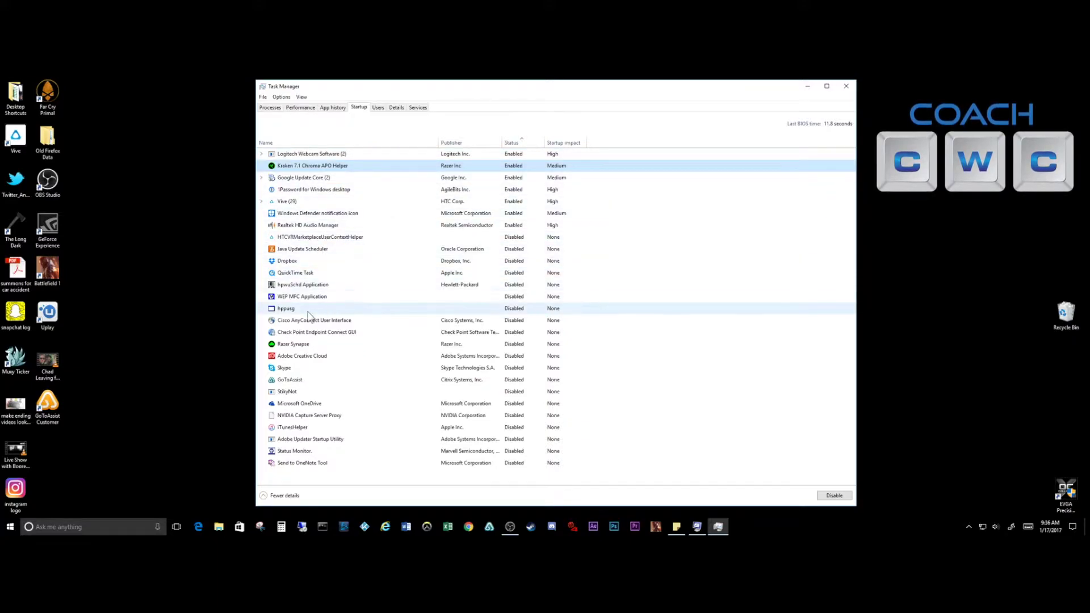
left_click(493, 310)
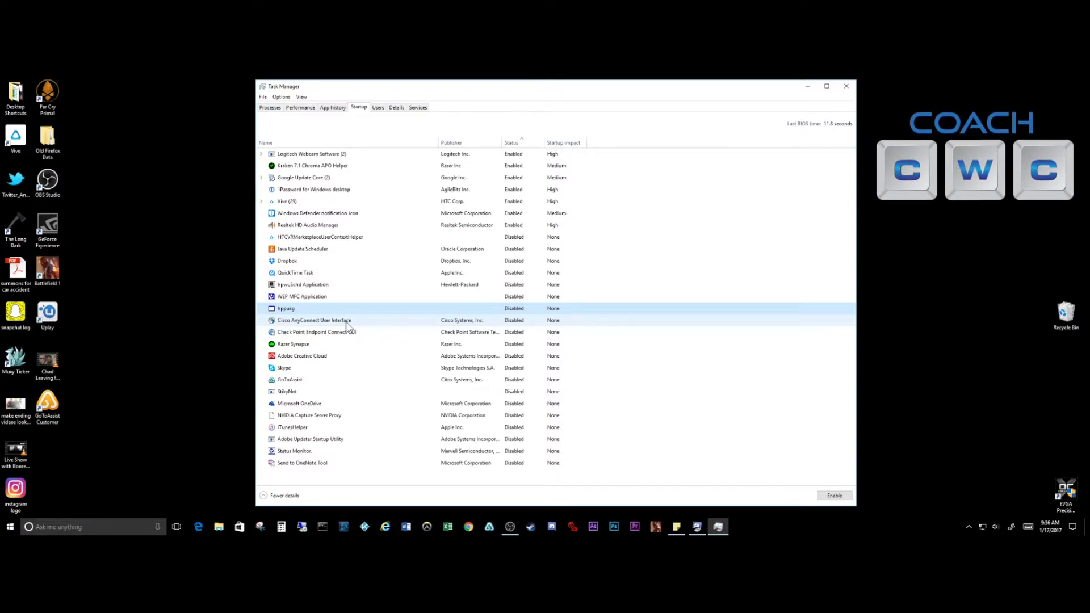
left_click(341, 356)
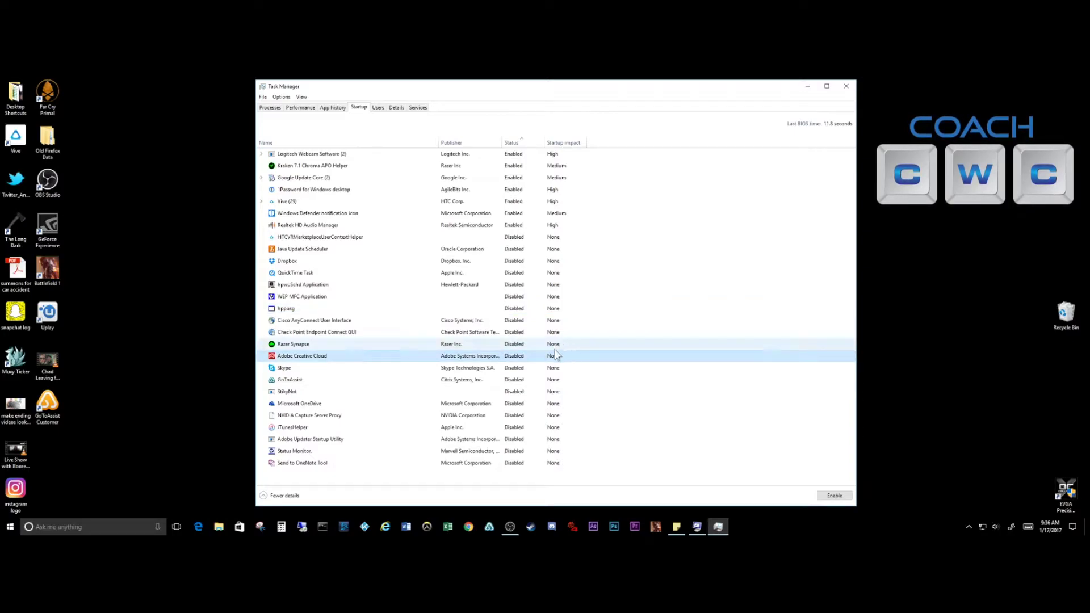
left_click(835, 496)
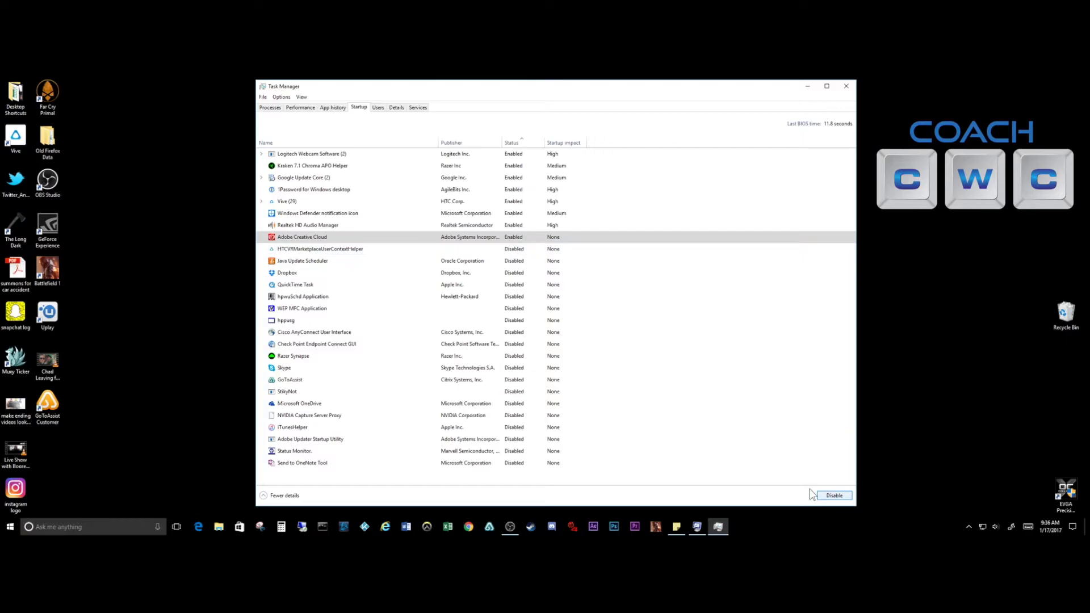
left_click(821, 496)
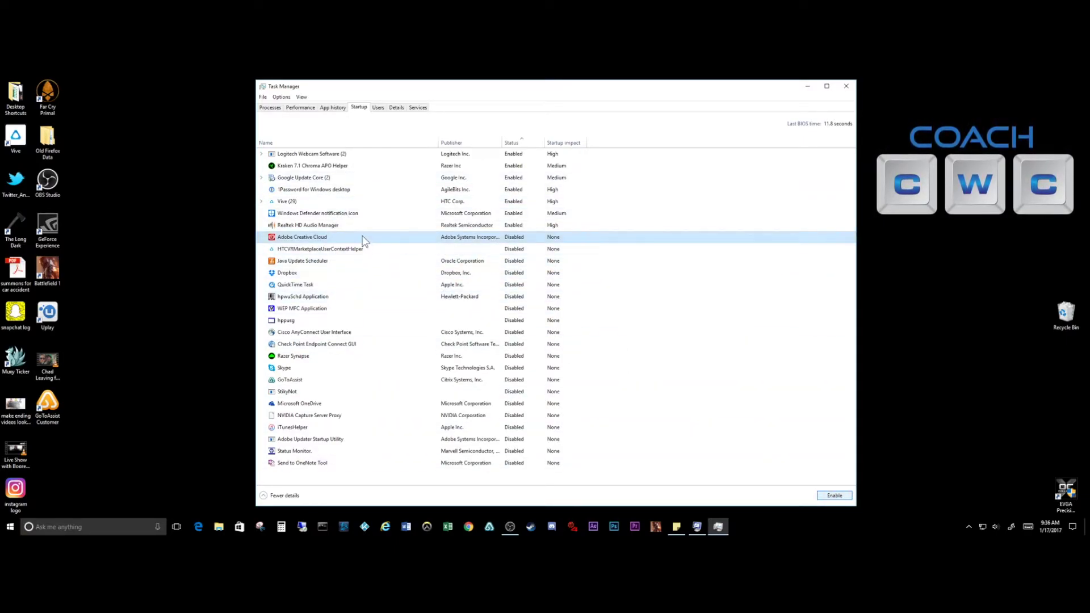
left_click(352, 370)
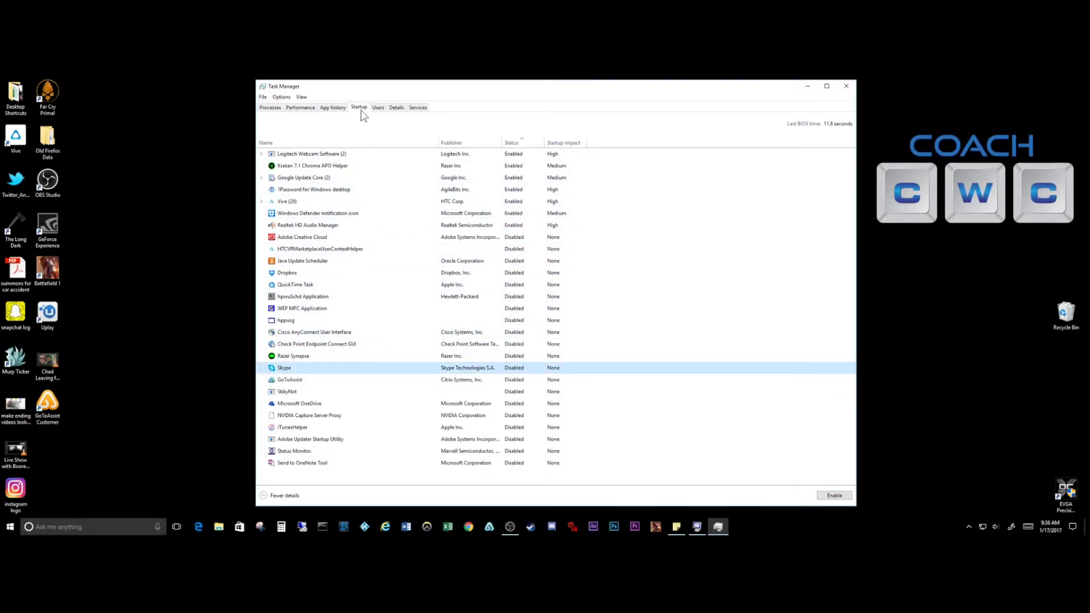
Show the signed-in user's expanded process list on the Users tab, sorted by memory, highest first.
left_click(378, 109)
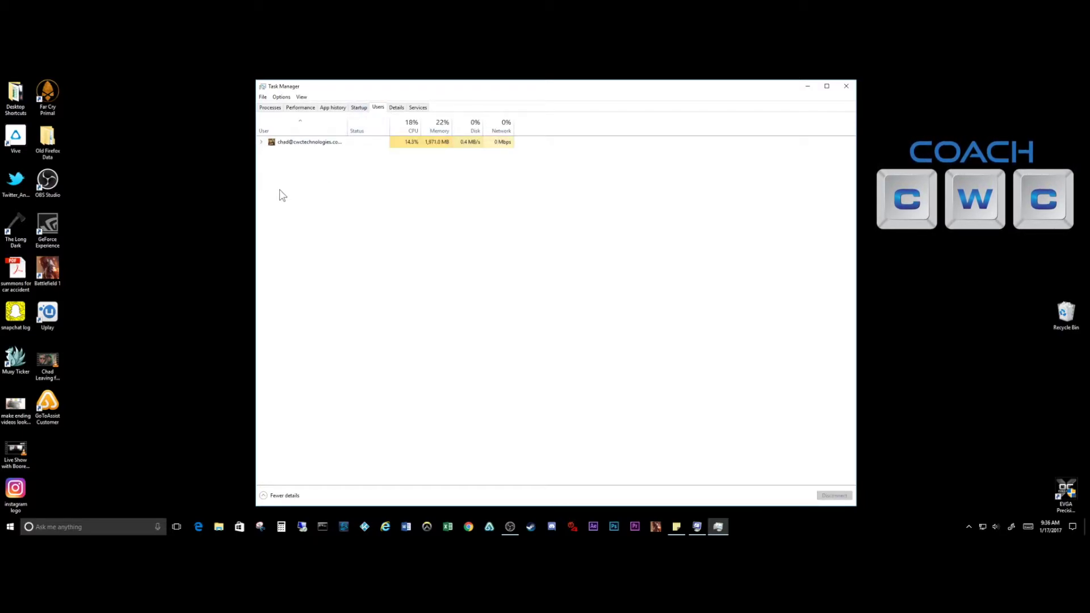
left_click(262, 143)
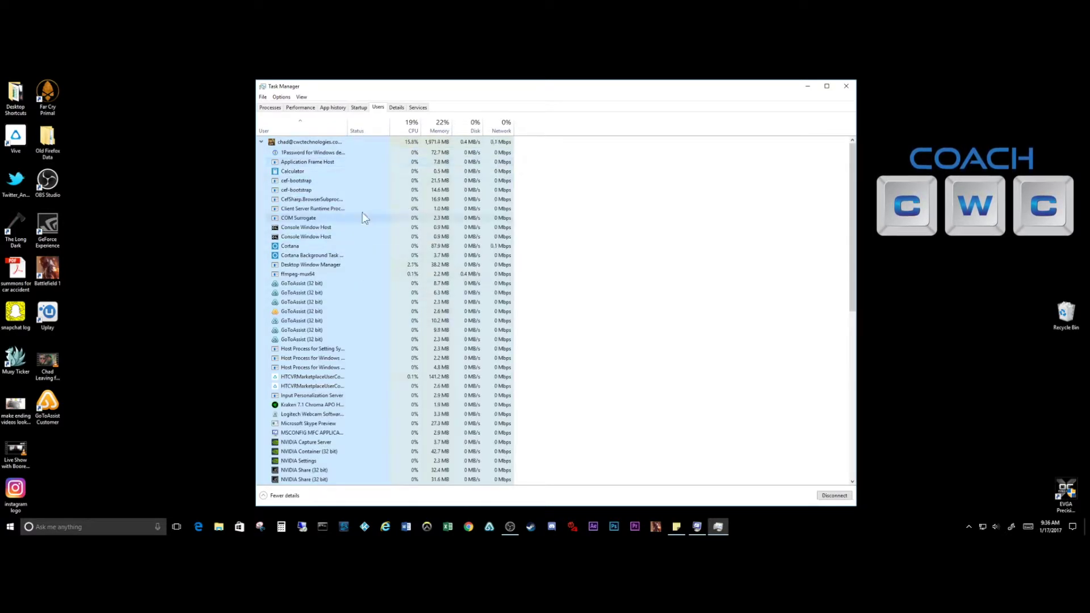
left_click(406, 132)
left_click(406, 132)
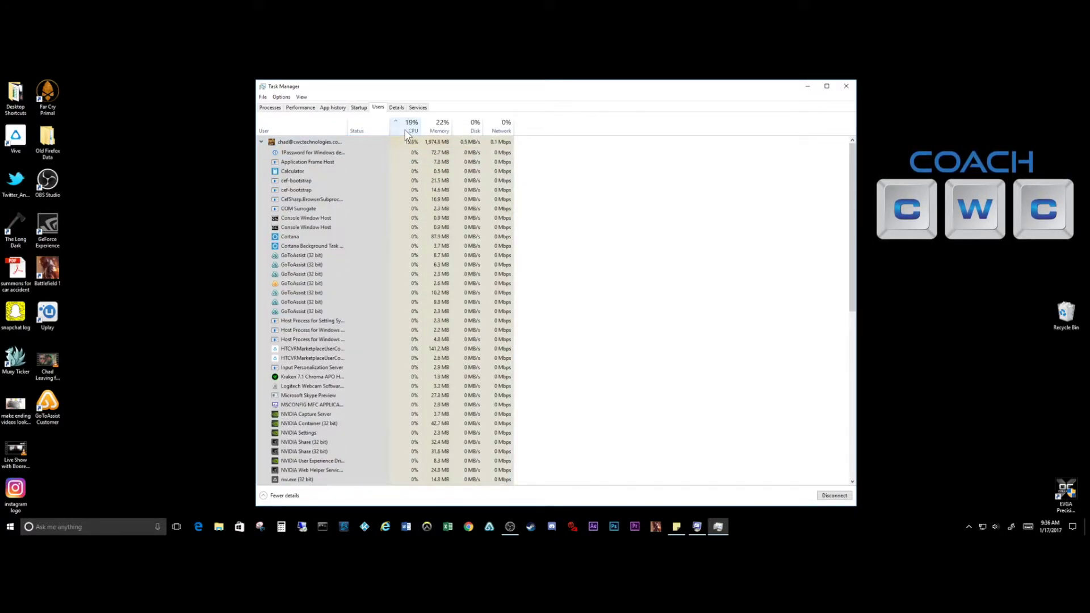
left_click(441, 129)
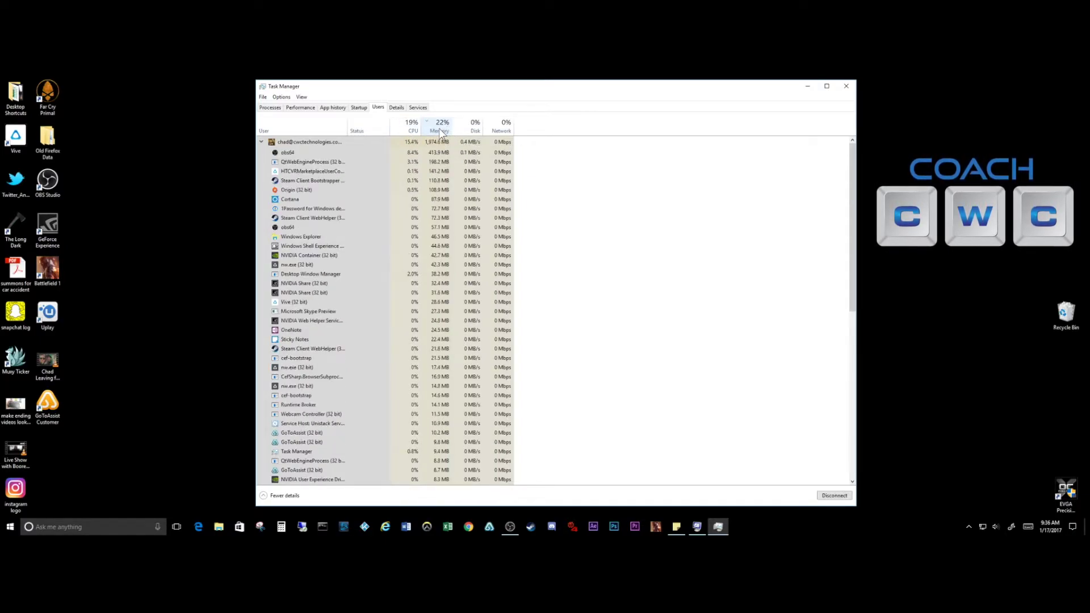
Inspect obs64, Steam, Origin and Desktop Window Manager, then select NVIDIA Capture Server.
left_click(317, 152)
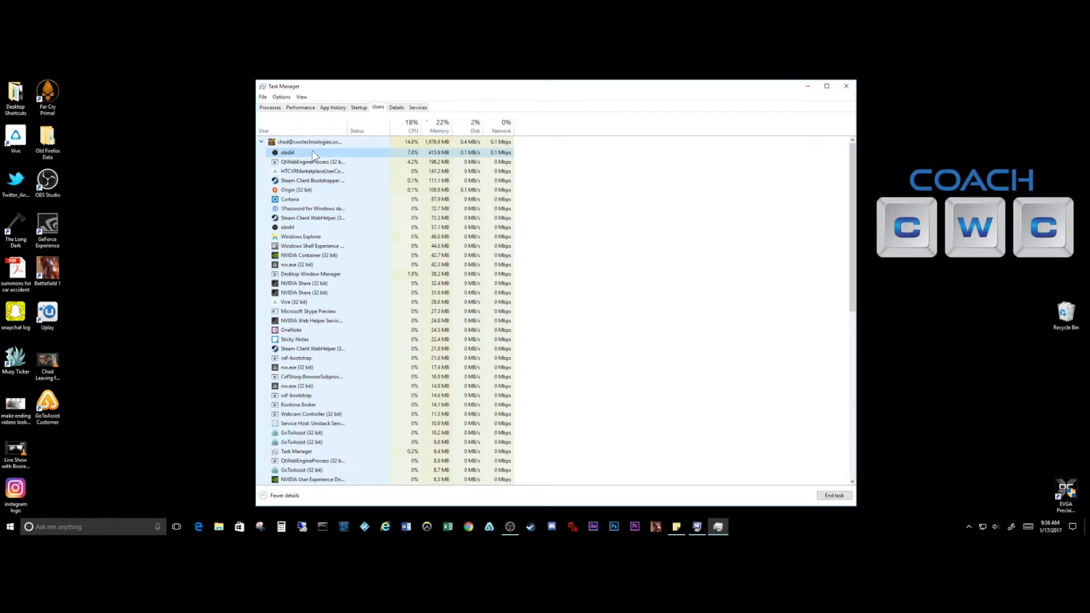
left_click(301, 181)
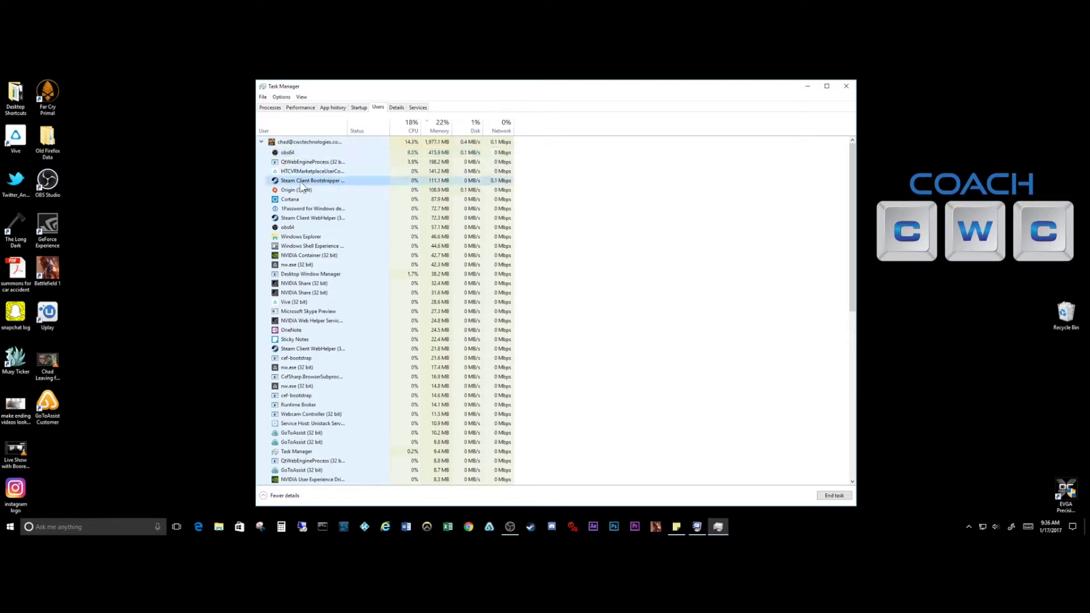
left_click(321, 190)
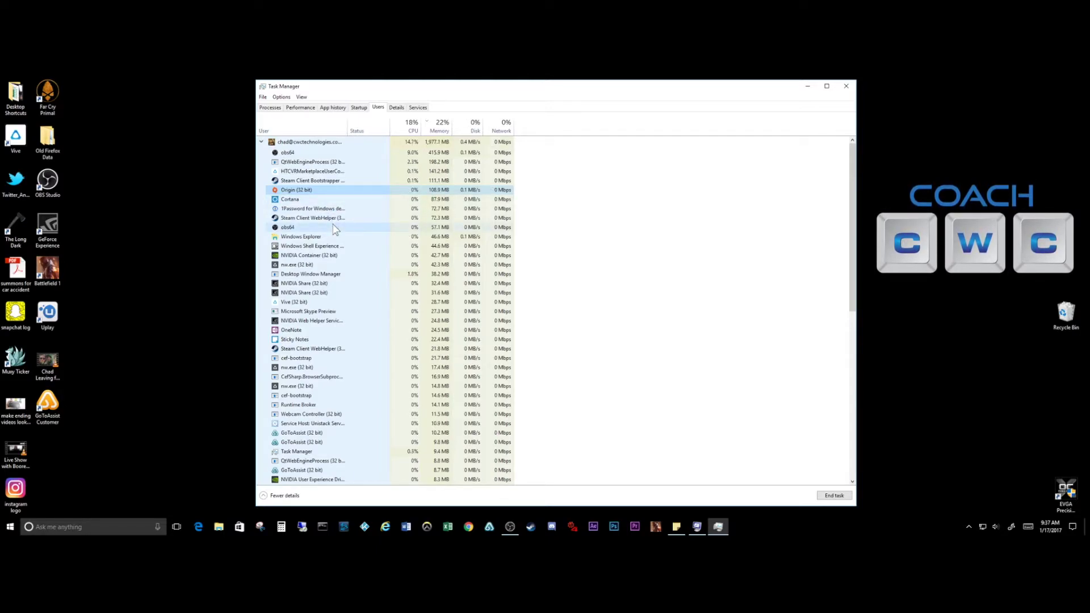
left_click(334, 274)
scroll(334, 281, "down", 1)
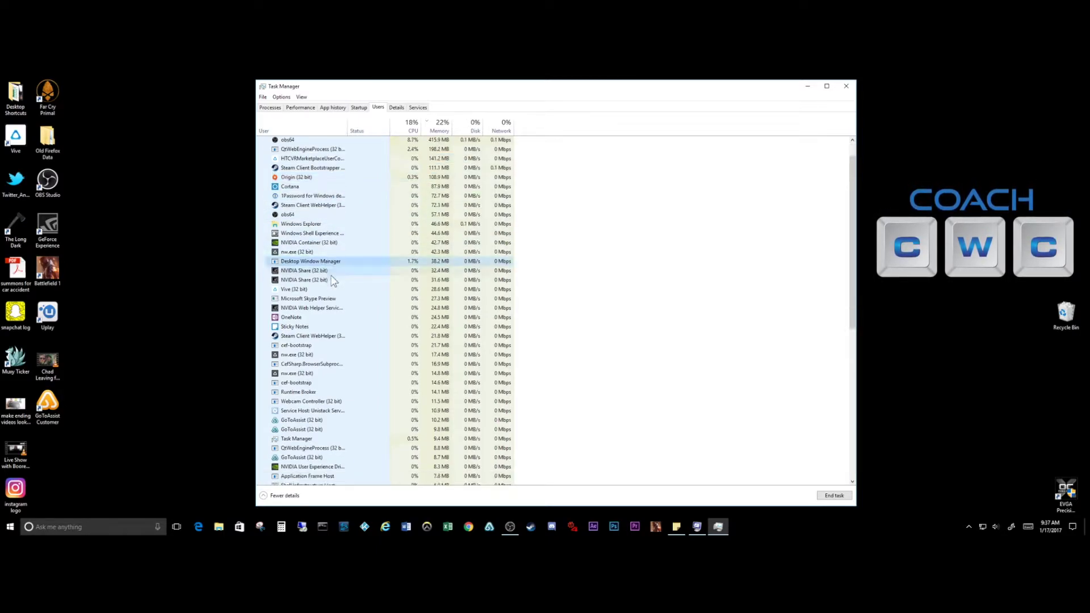
scroll(334, 281, "down", 4)
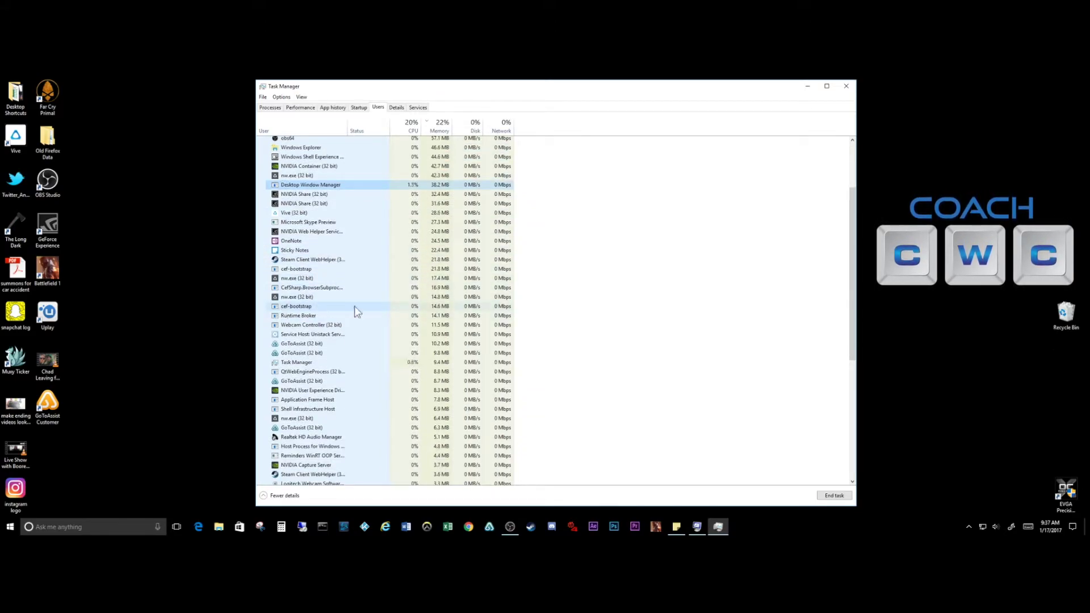
scroll(322, 311, "down", 3)
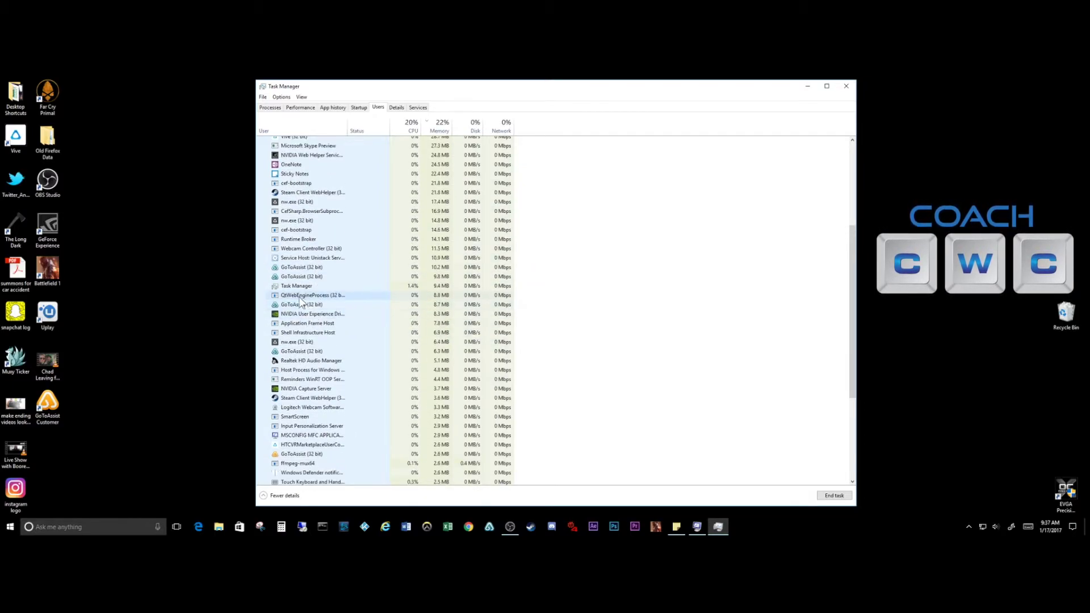
scroll(304, 300, "down", 3)
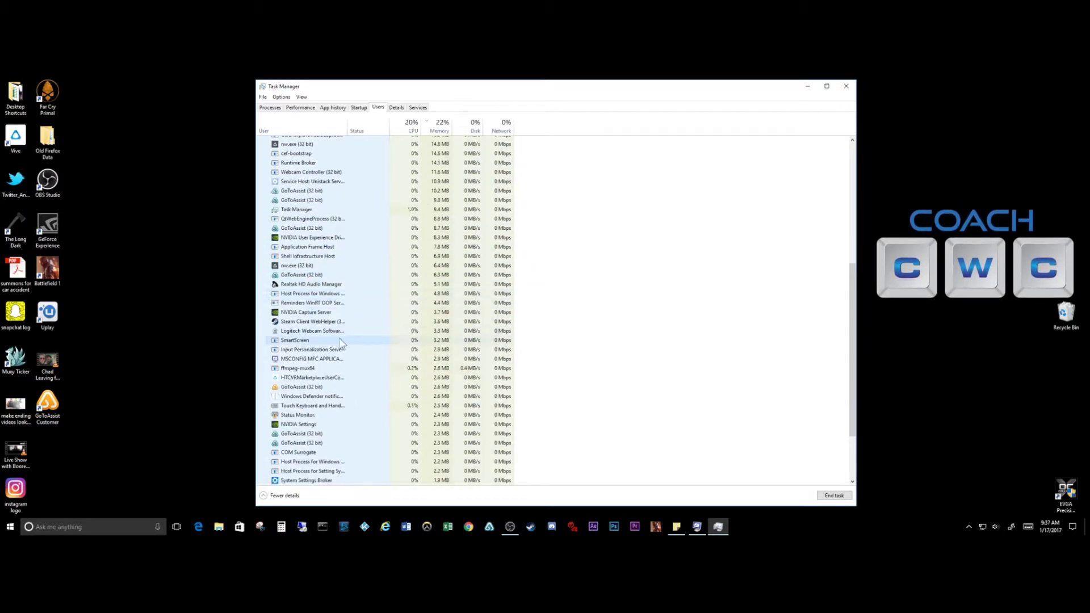
left_click(324, 314)
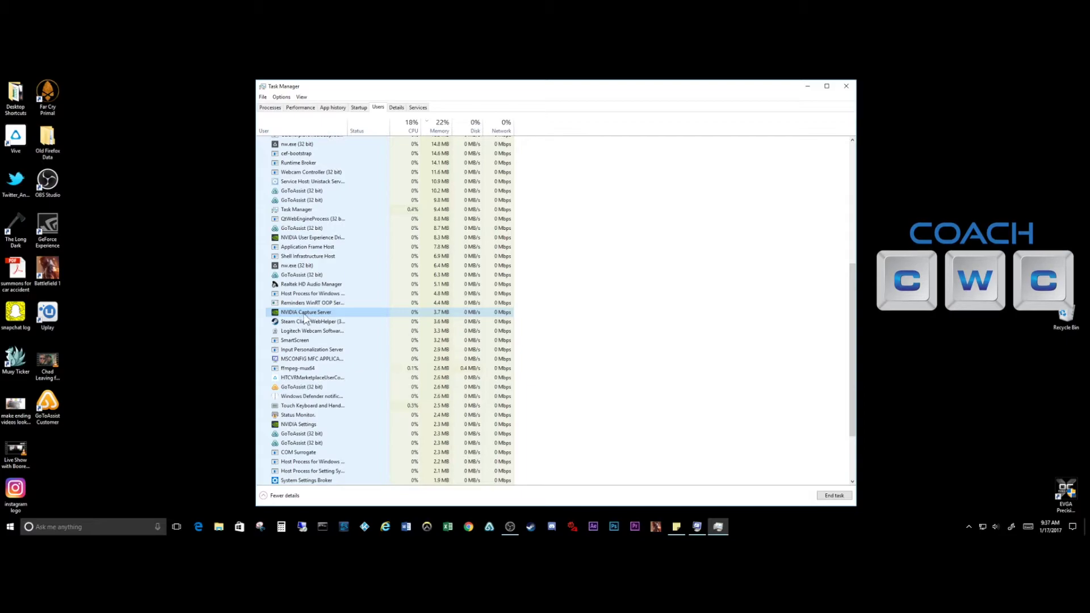
End the NVIDIA Capture Server process.
left_click(834, 495)
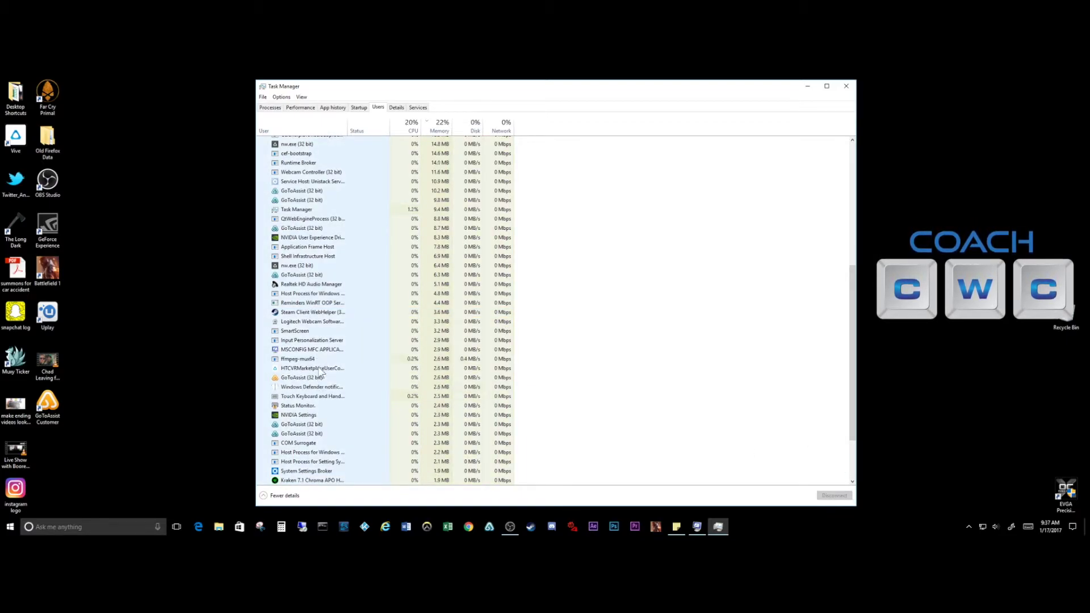
scroll(320, 371, "down", 1)
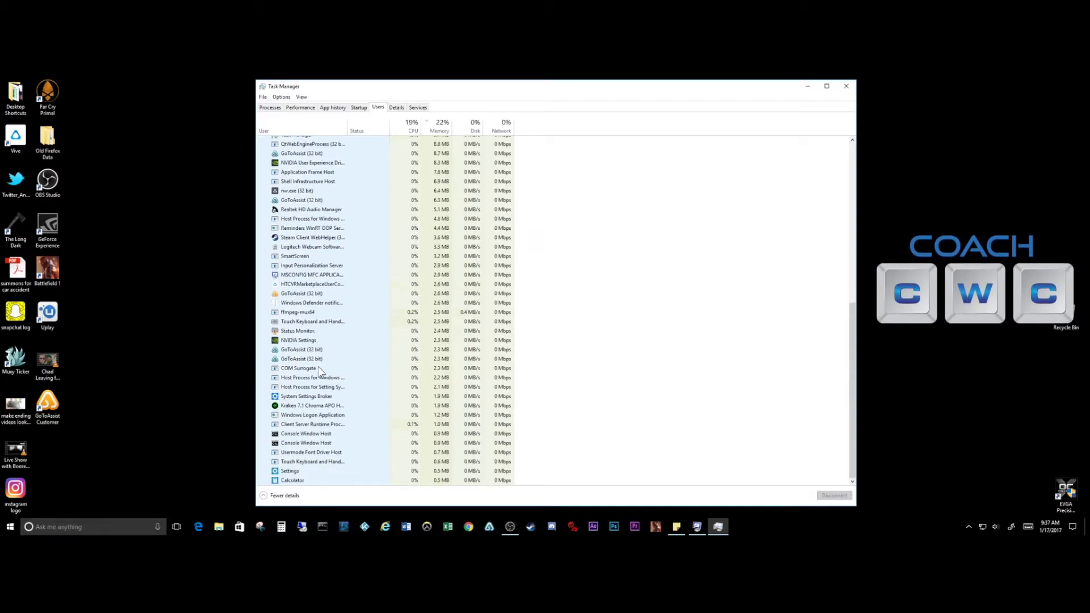
scroll(321, 372, "up", 9)
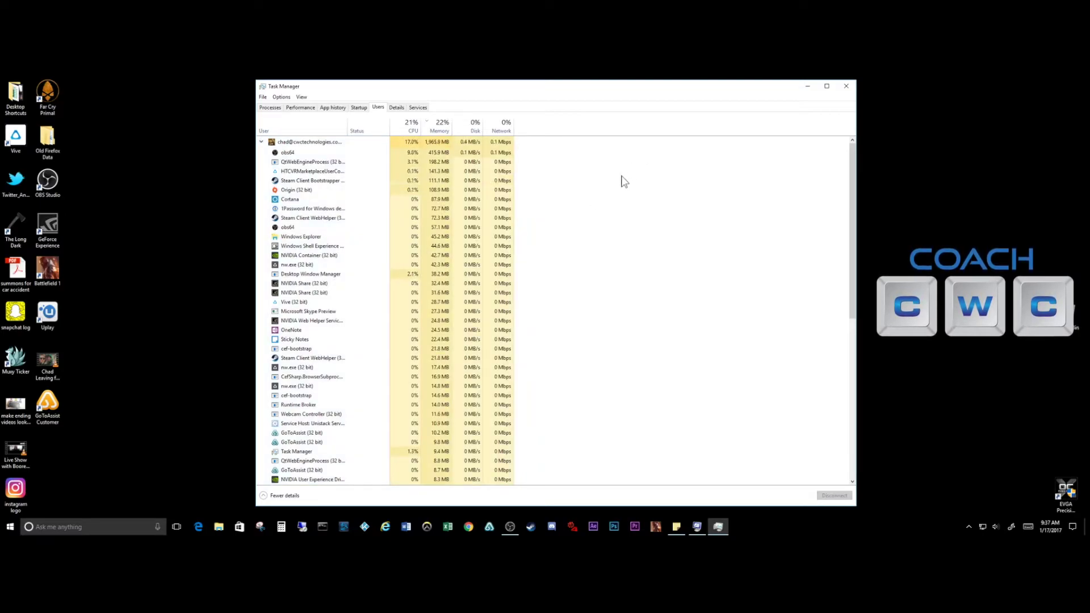
Check the Startup tab, then re-expand the user's processes and select NVIDIA Container (32 bit).
left_click(359, 107)
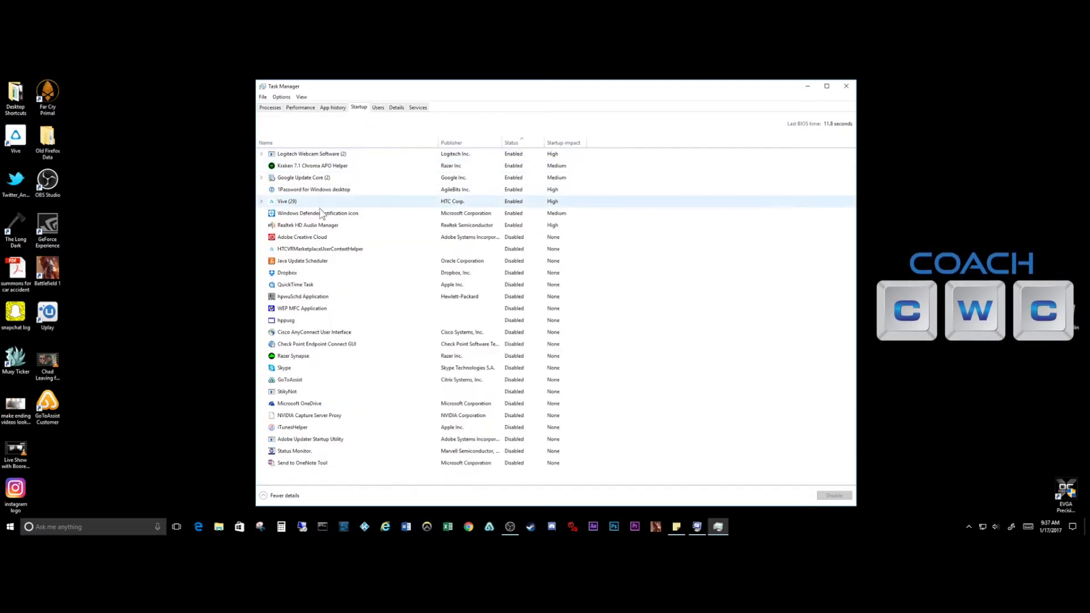
left_click(378, 108)
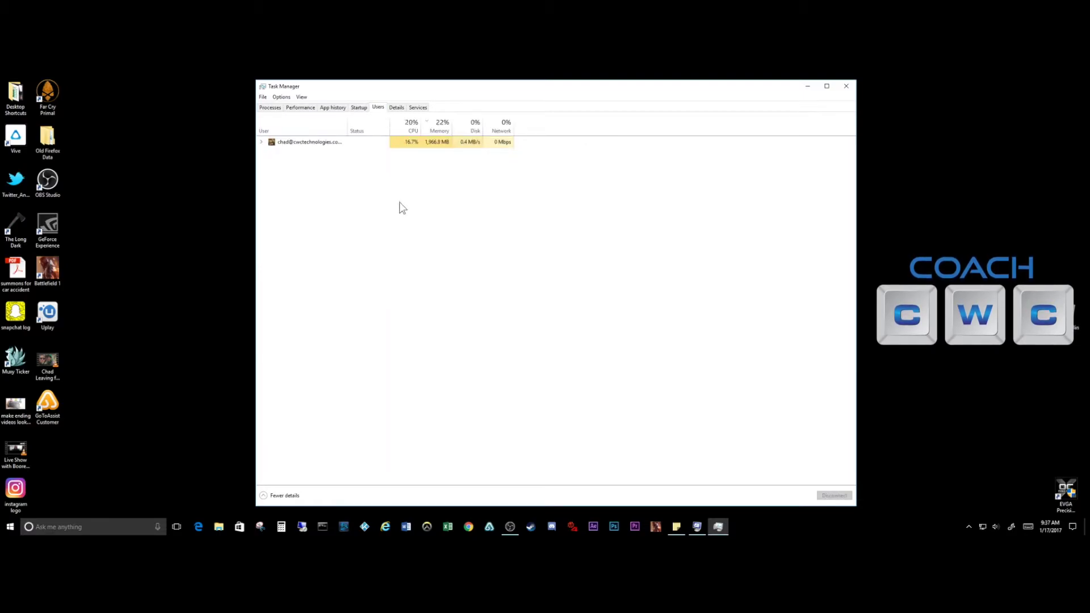
left_click(262, 143)
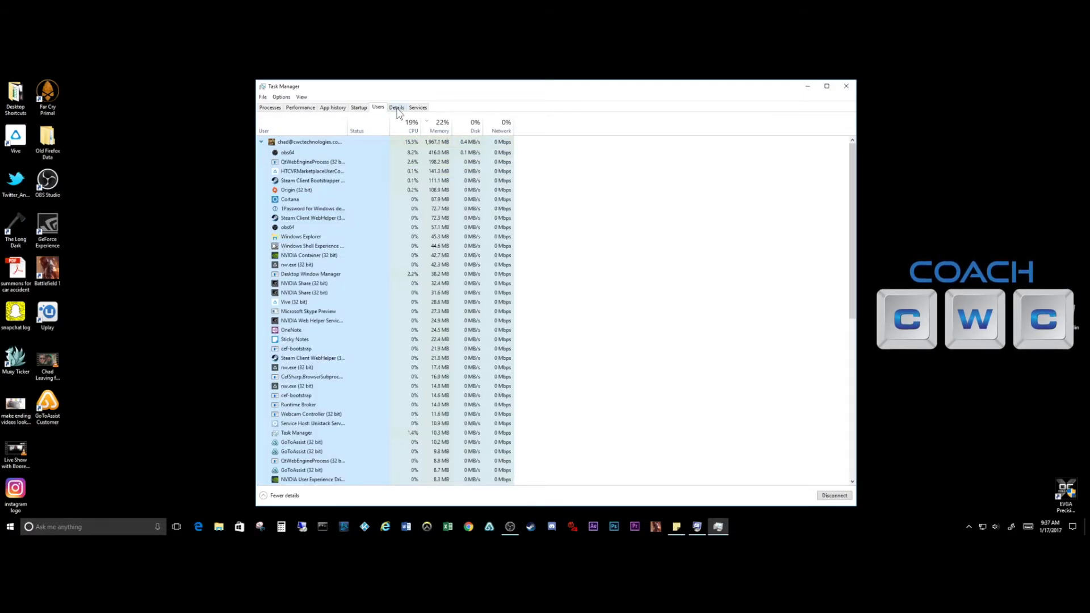
left_click(336, 256)
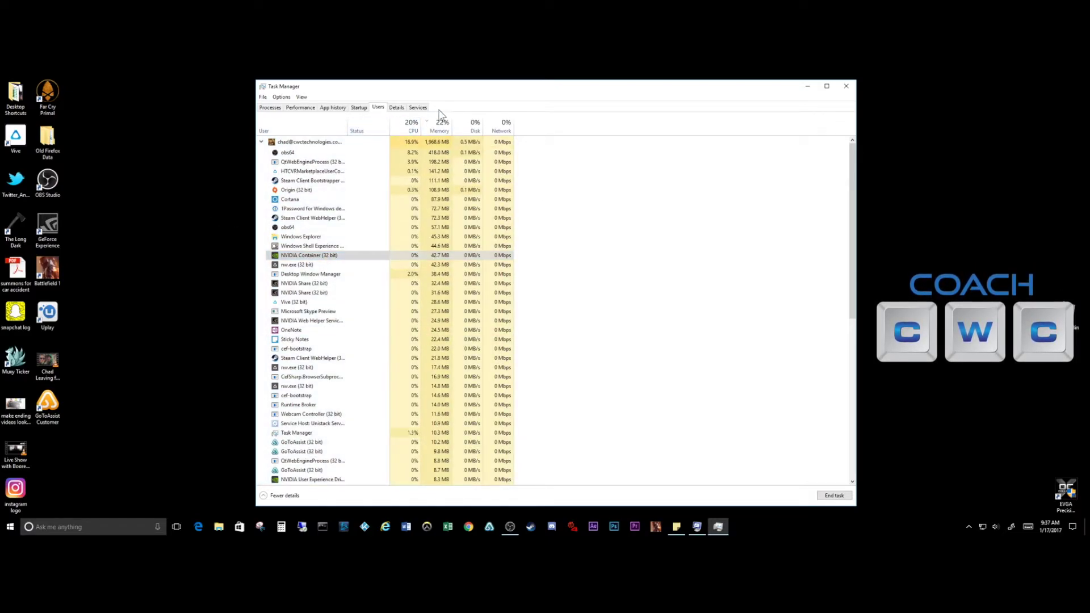
Show the Services list and resize the Name and Description columns to fit.
left_click(419, 108)
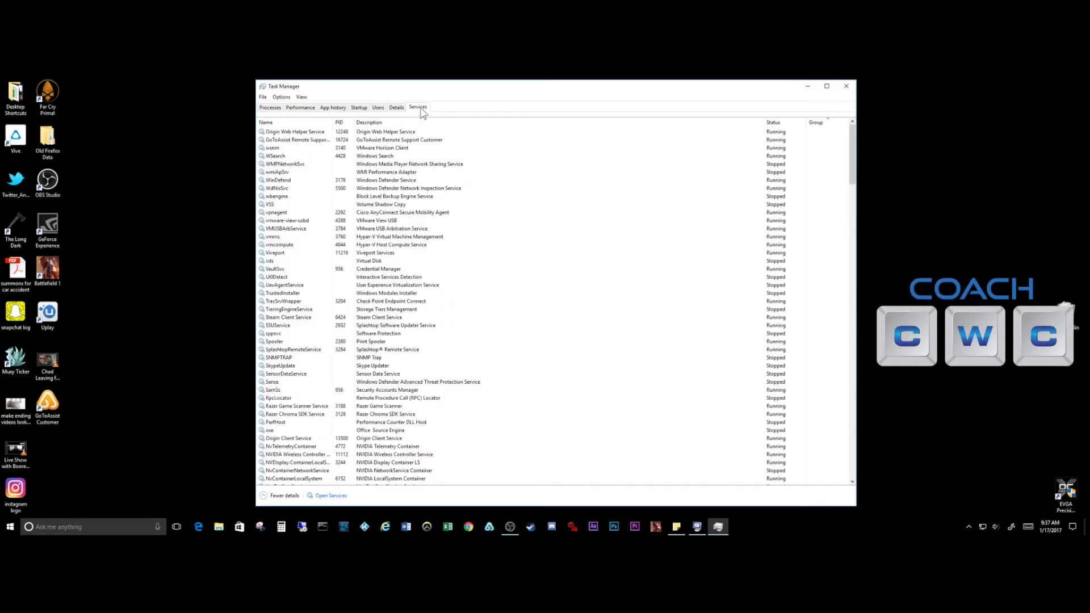
left_click_drag(330, 125, 369, 158)
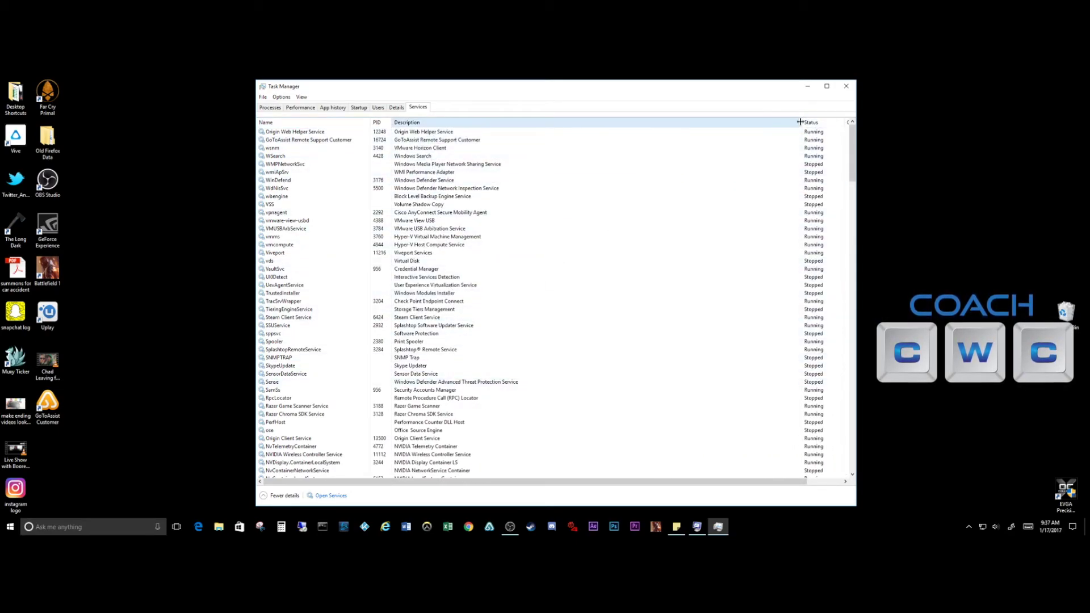
left_click_drag(800, 122, 564, 123)
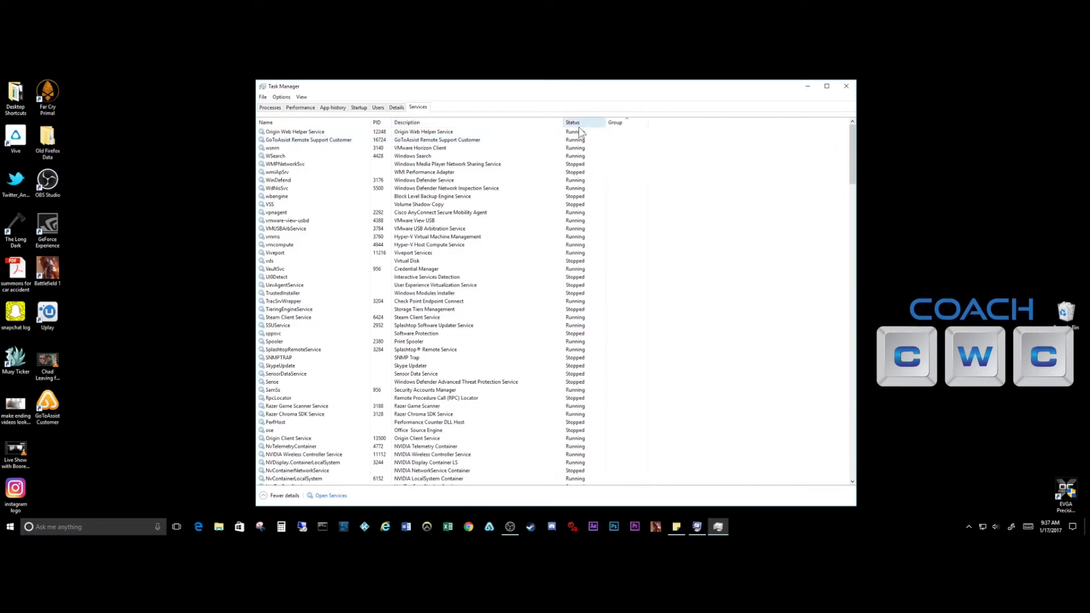
Open Origin Web Helper Service's actions and dismiss them without stopping it.
right_click(510, 132)
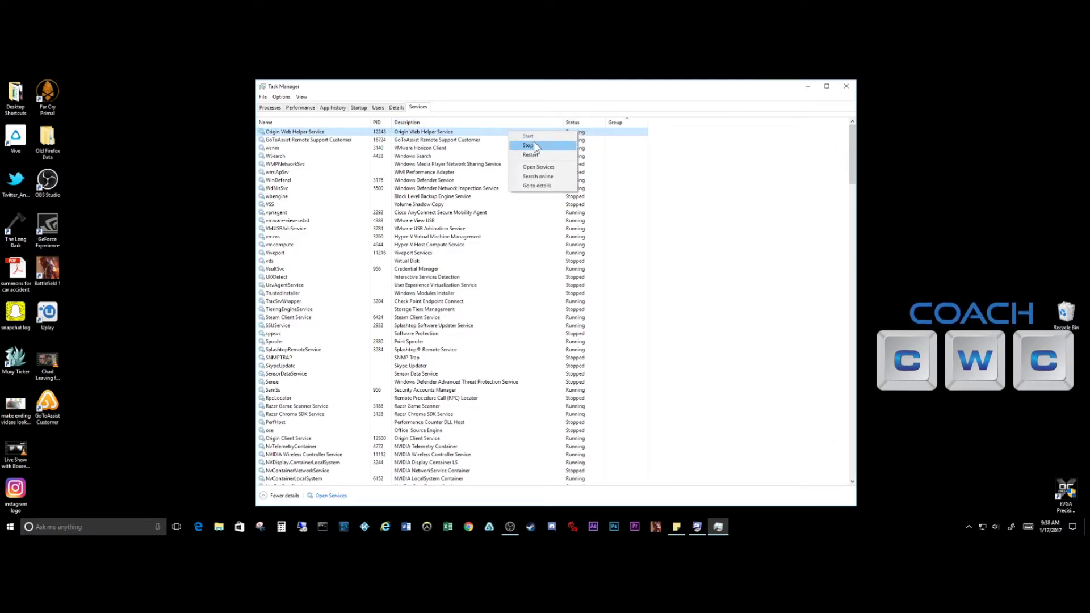
left_click(508, 92)
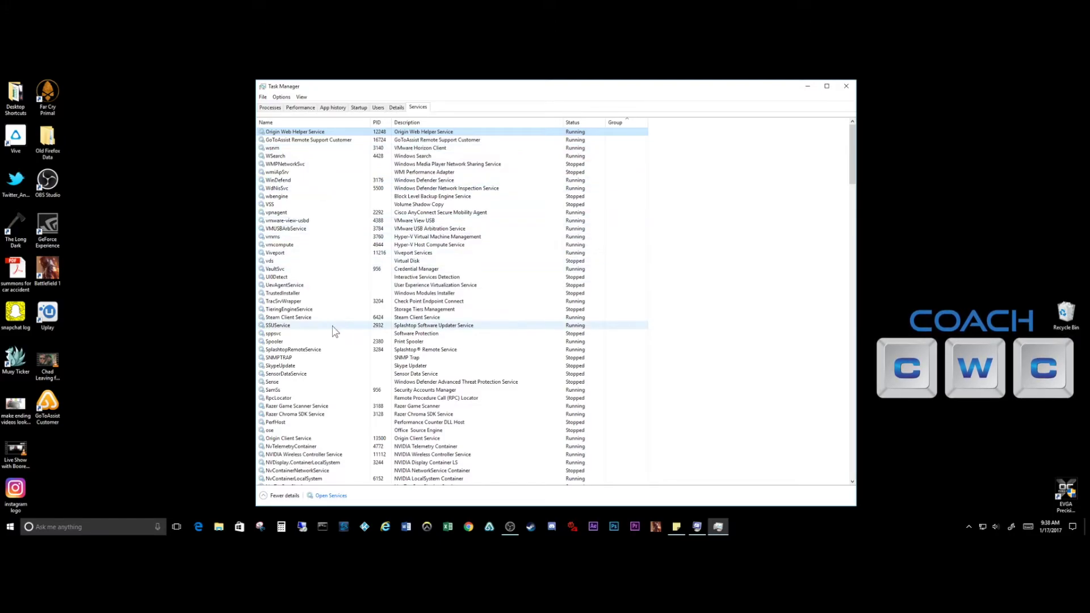
scroll(318, 344, "down", 11)
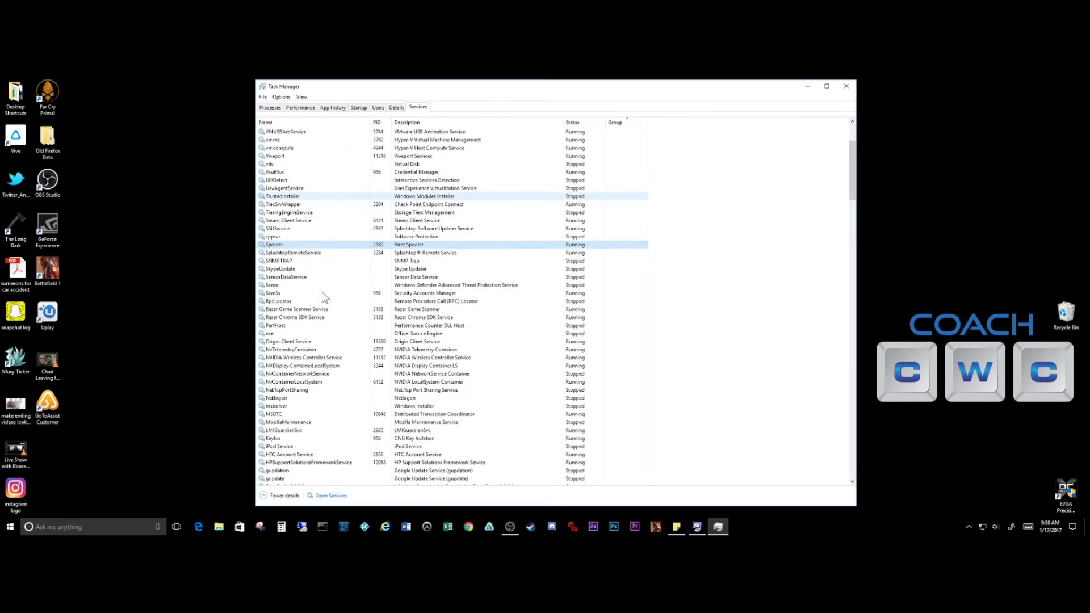
scroll(323, 297, "down", 1)
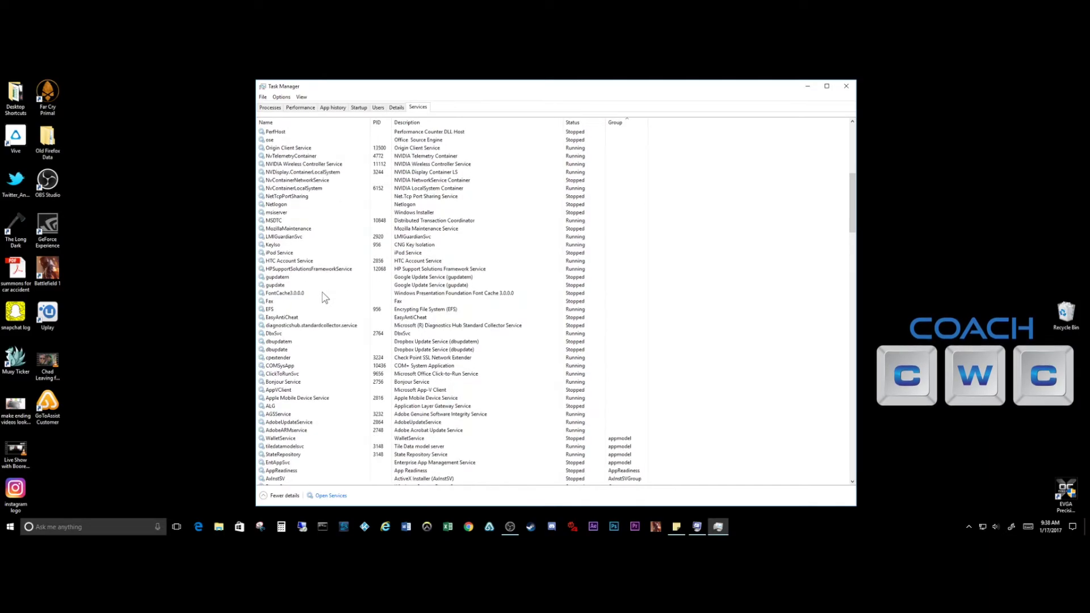
scroll(324, 297, "down", 2)
Open the Fax service's actions and close them, leaving Fax Stopped.
left_click(304, 253)
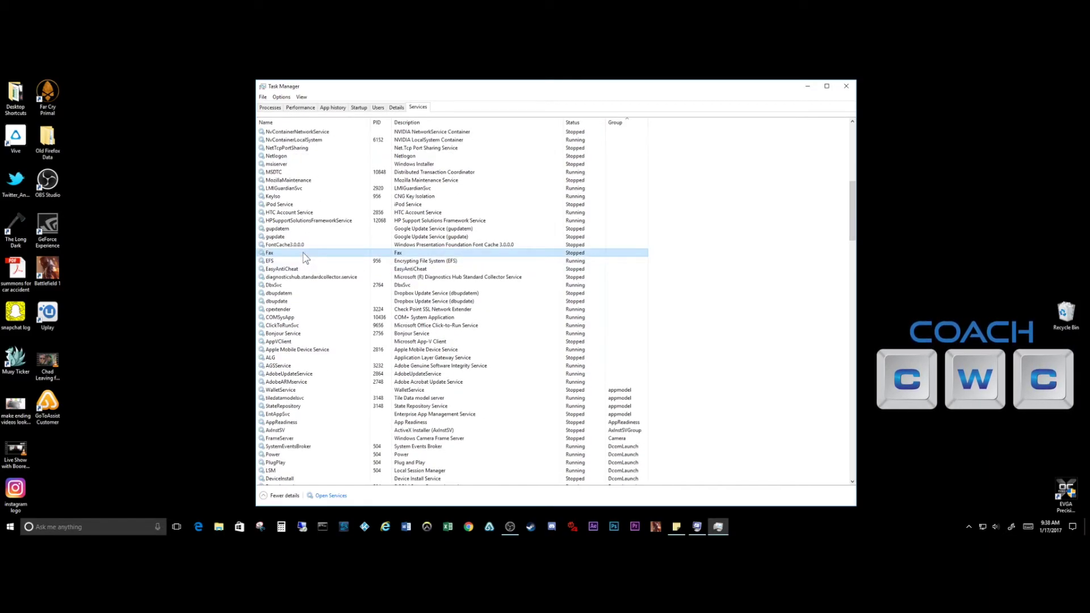
right_click(473, 256)
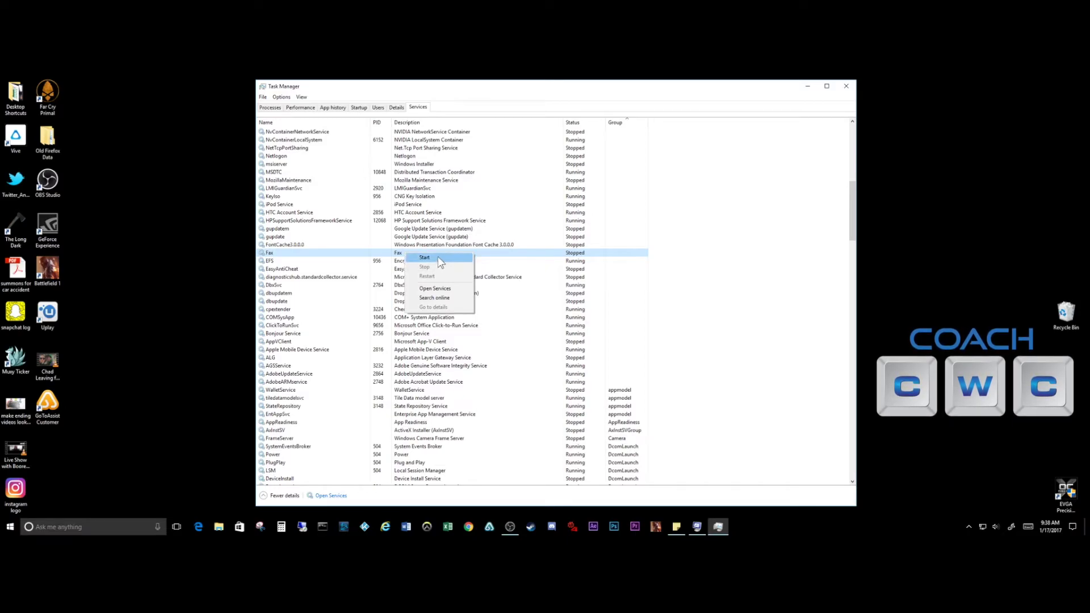
left_click(364, 257)
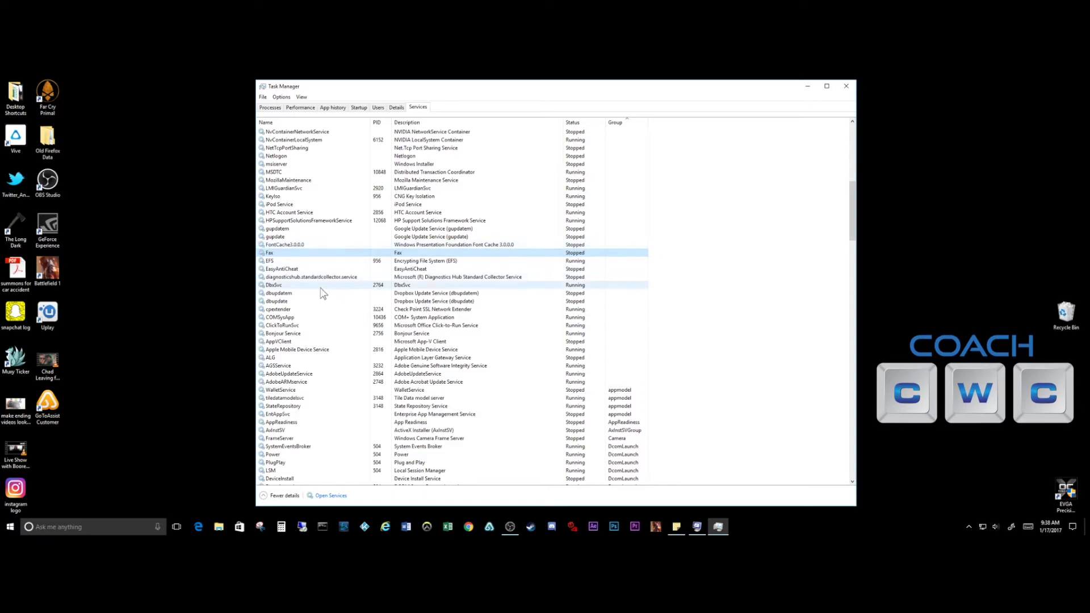
scroll(321, 292, "down", 4)
scroll(321, 293, "down", 20)
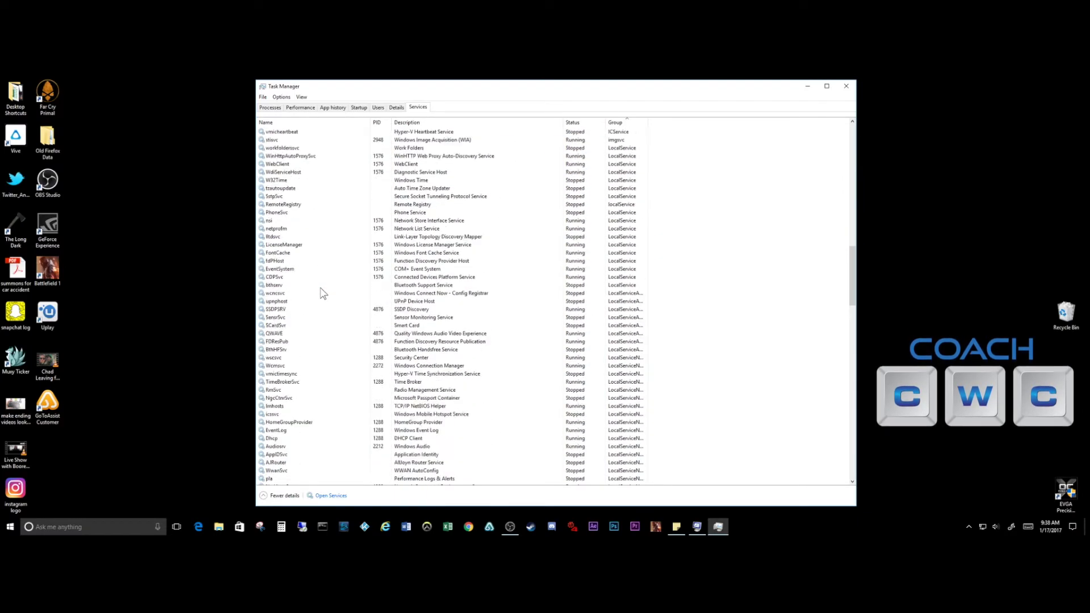
scroll(322, 292, "up", 20)
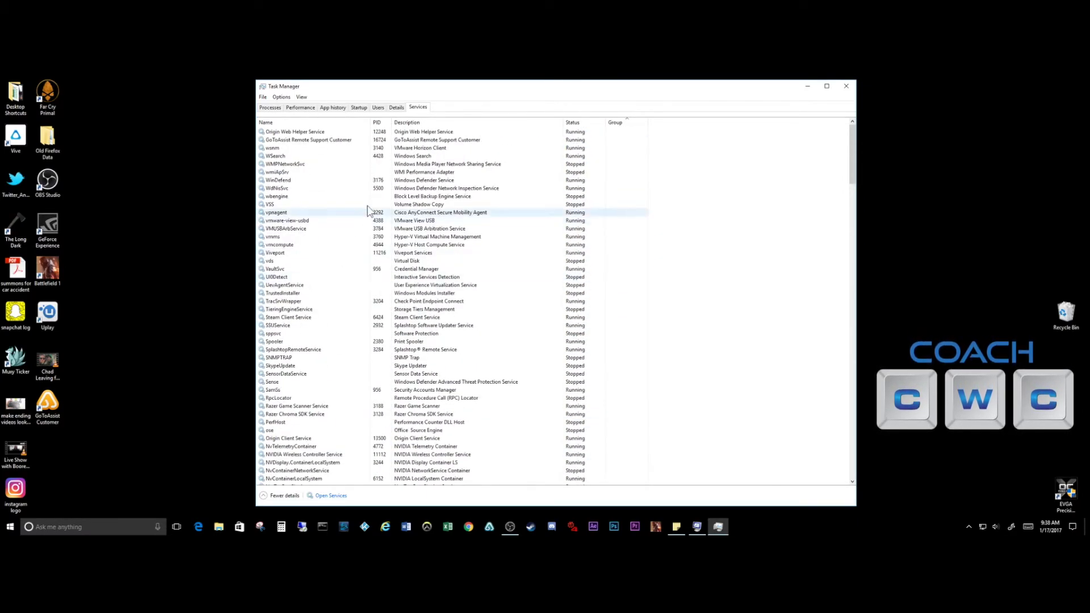
left_click_drag(522, 93, 542, 91)
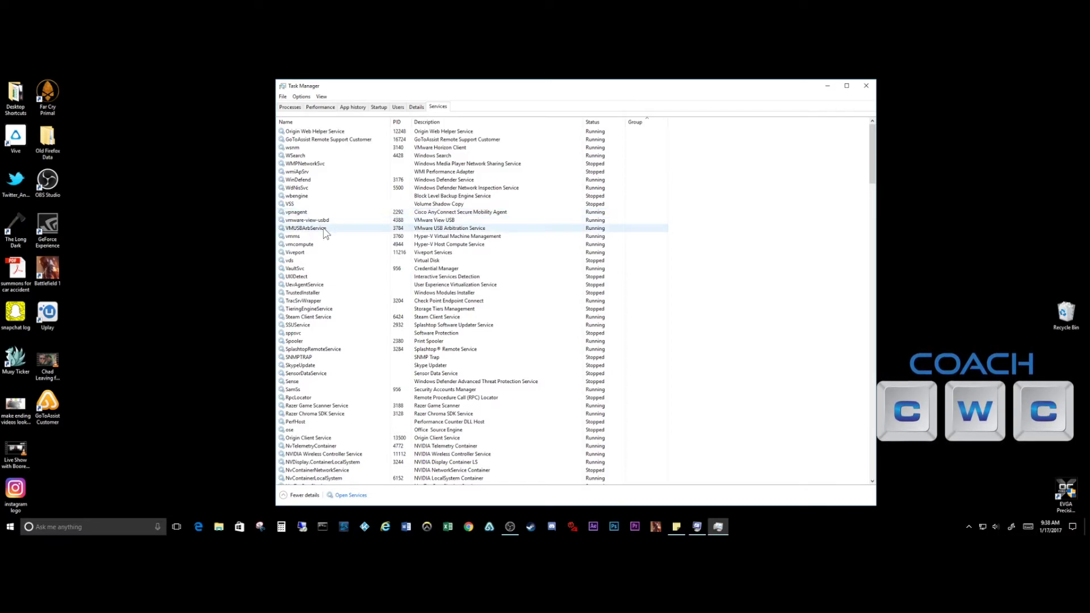
left_click(242, 383)
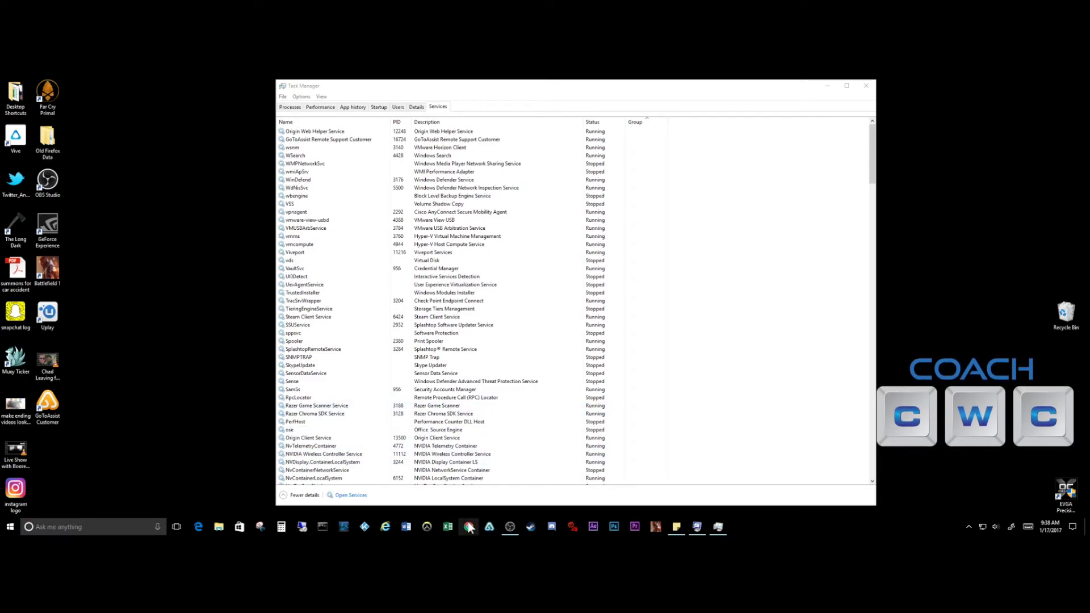
left_click_drag(567, 93, 572, 93)
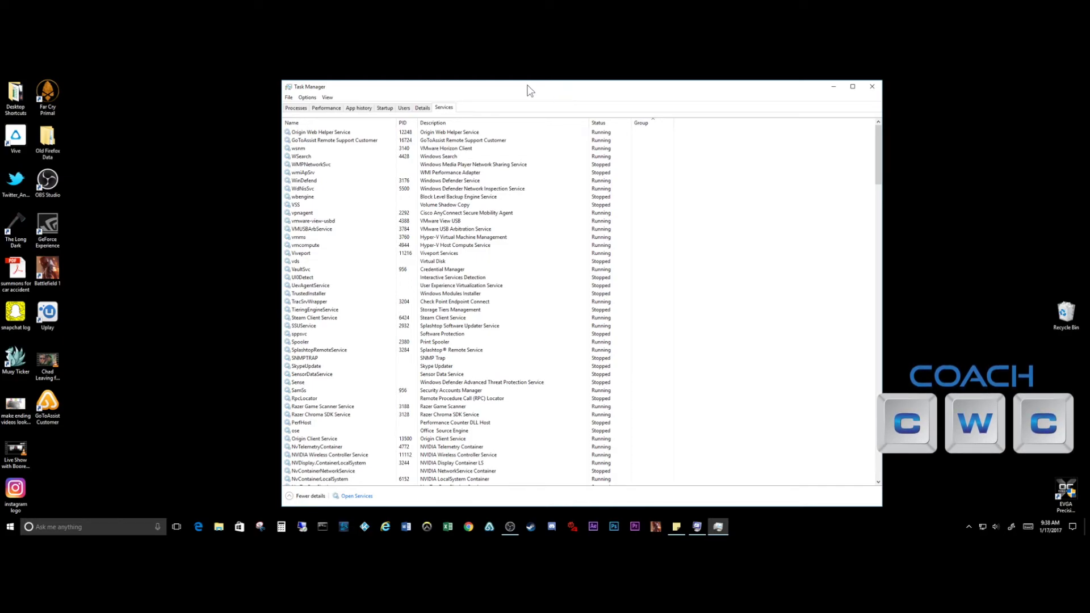
left_click_drag(535, 91, 540, 89)
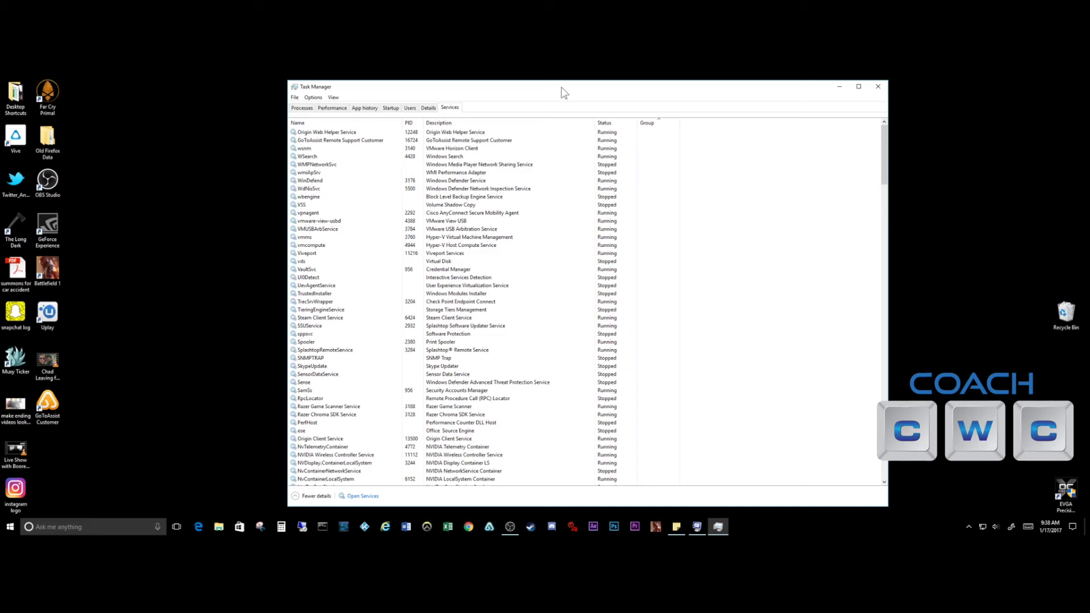
left_click_drag(564, 92, 561, 92)
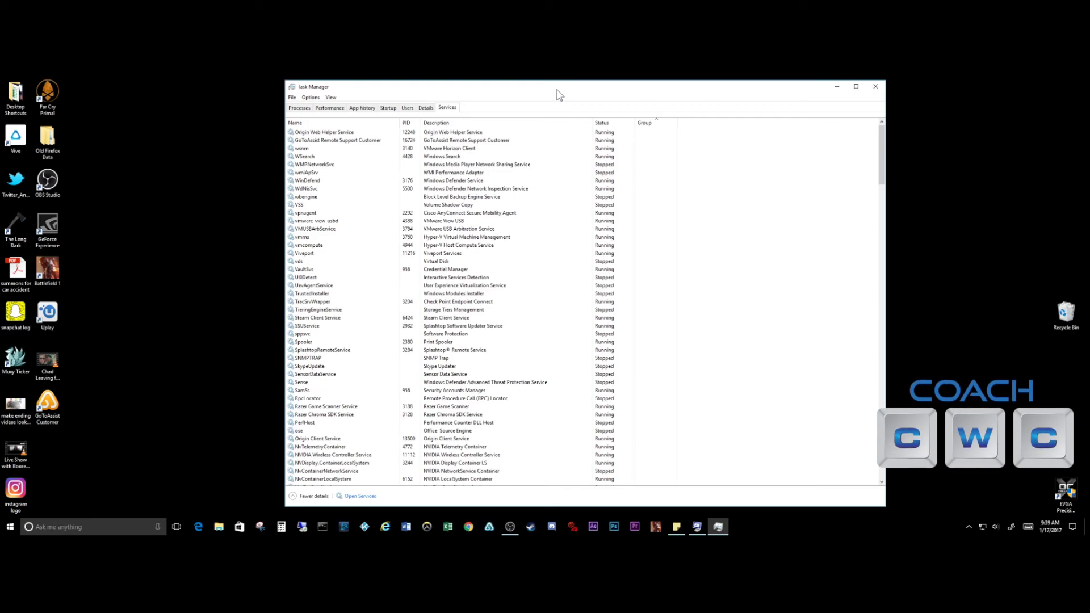
left_click_drag(556, 95, 544, 95)
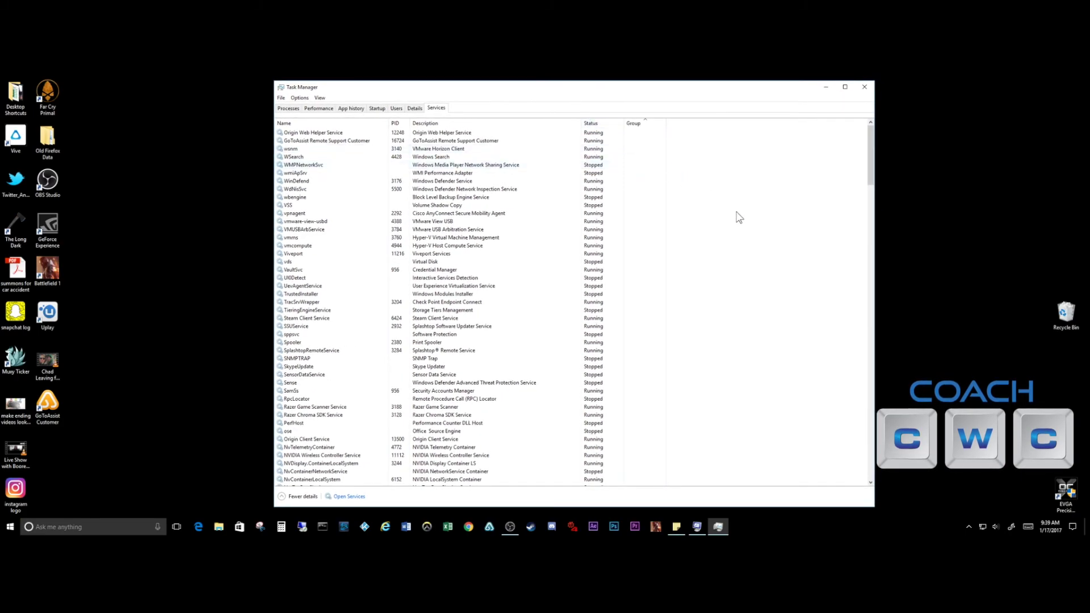